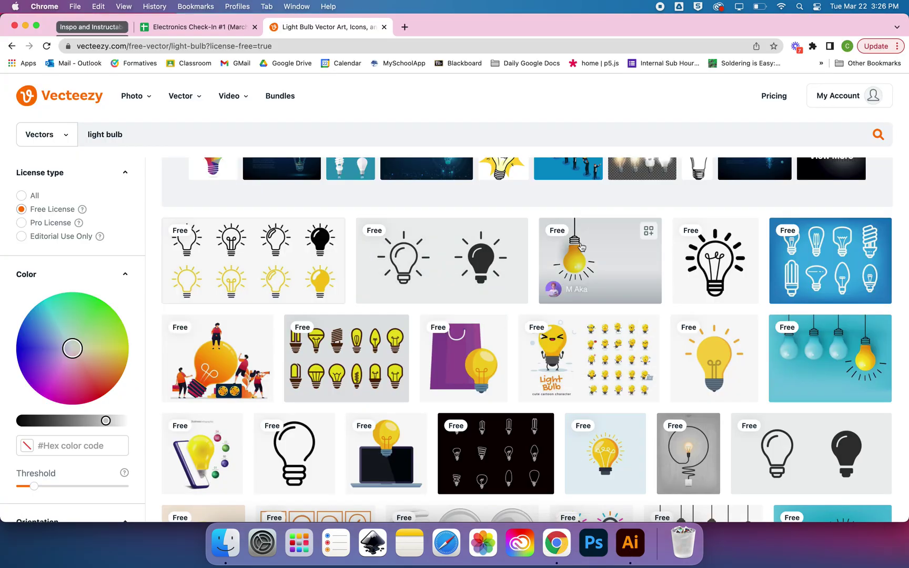
- Download the Vecteezy Light Bulb Mascot Character Set with the Free License and open the downloaded zip
click(597, 351)
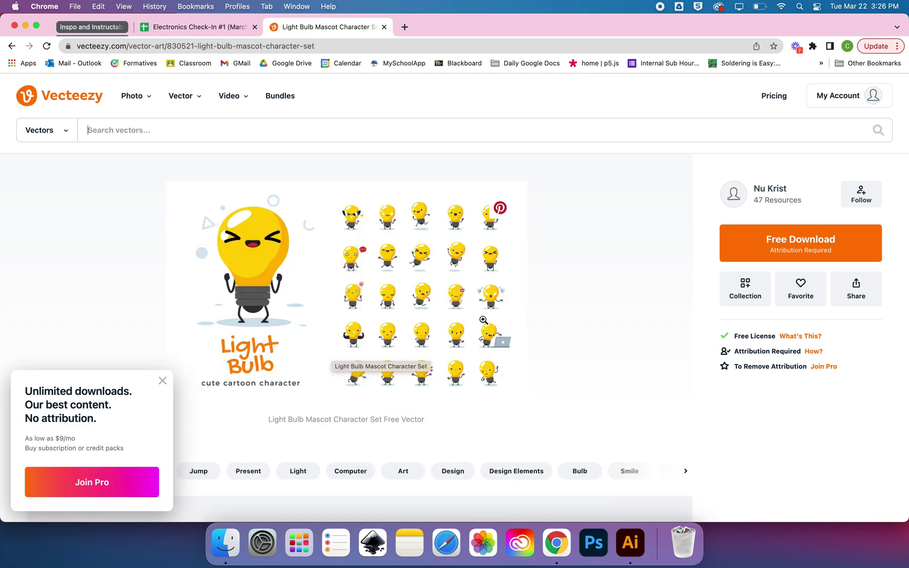
click(836, 245)
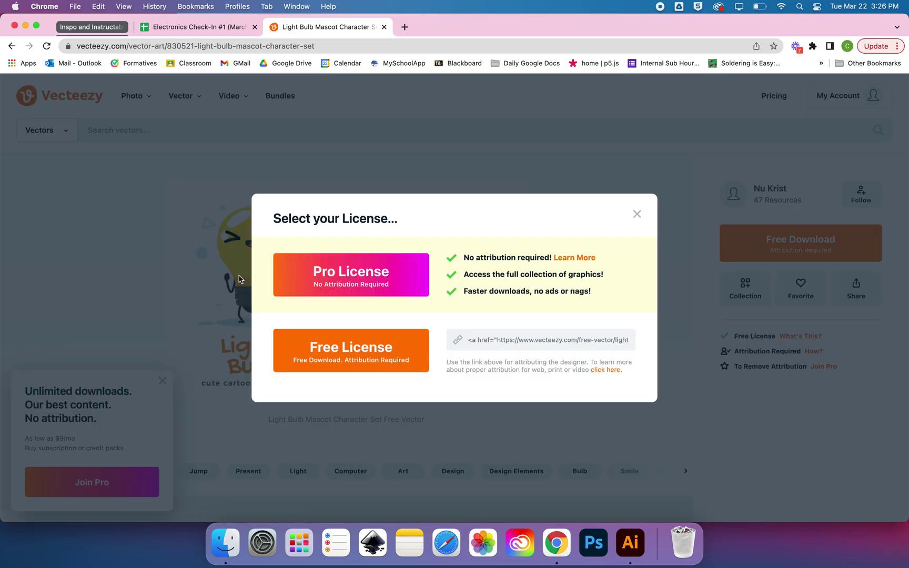
click(326, 351)
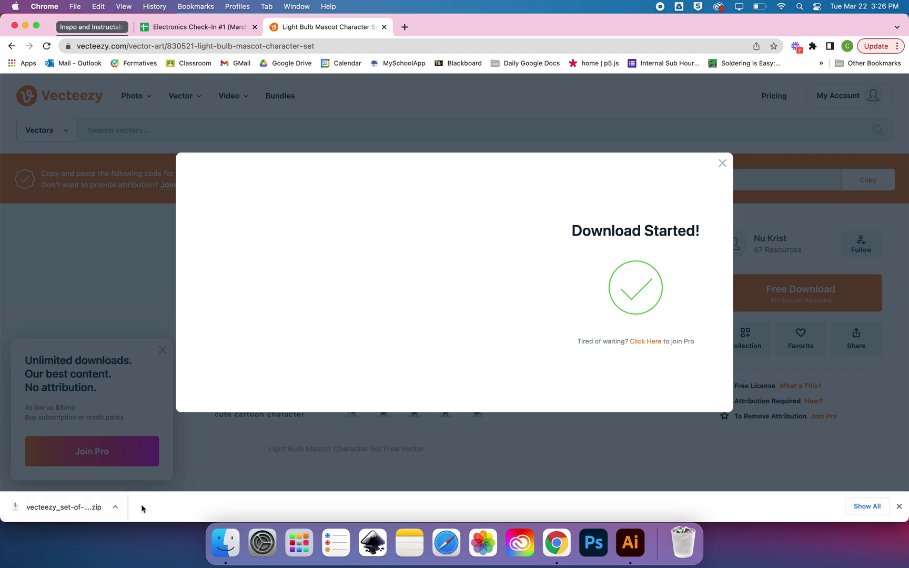
click(95, 505)
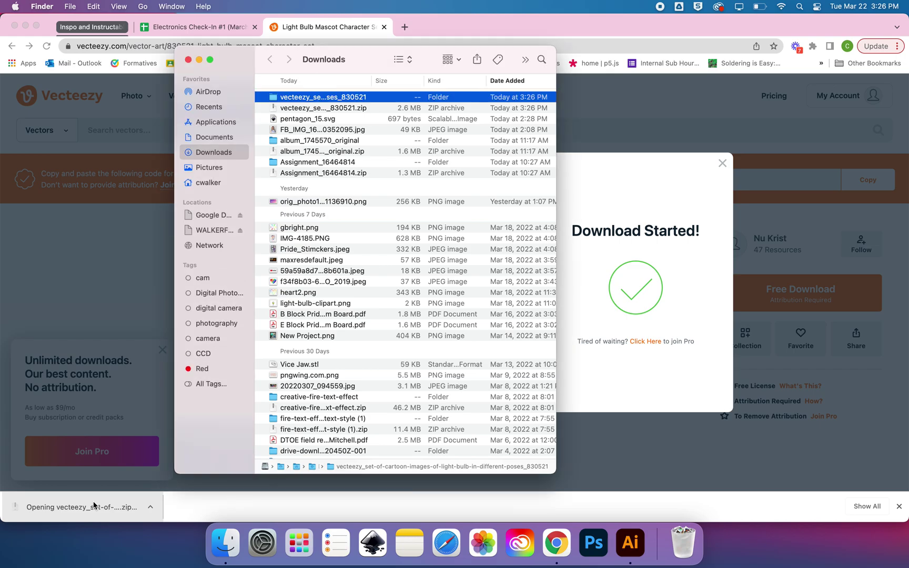
- Open the unzipped vecteezy folder in Downloads and open 200116_Bulb.eps in Illustrator
click(337, 99)
click(278, 98)
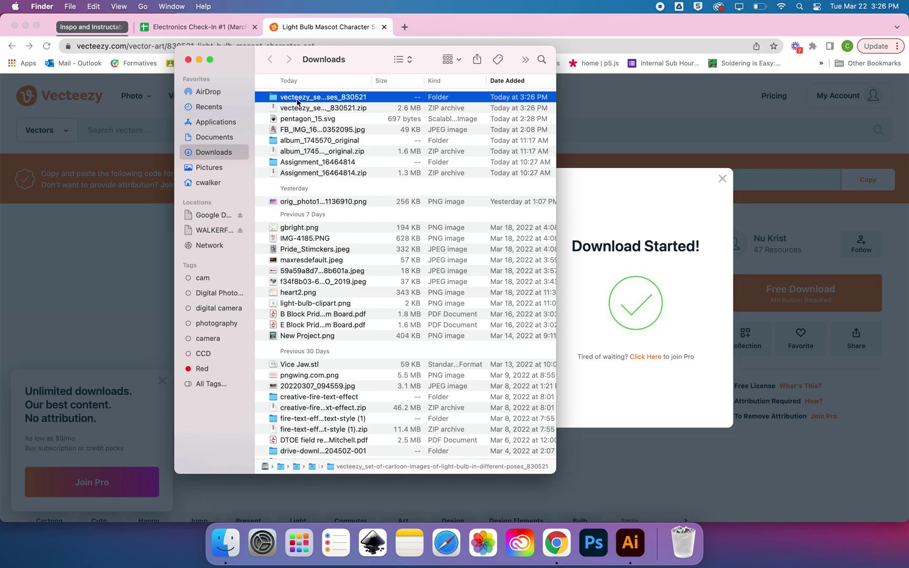
double_click(297, 99)
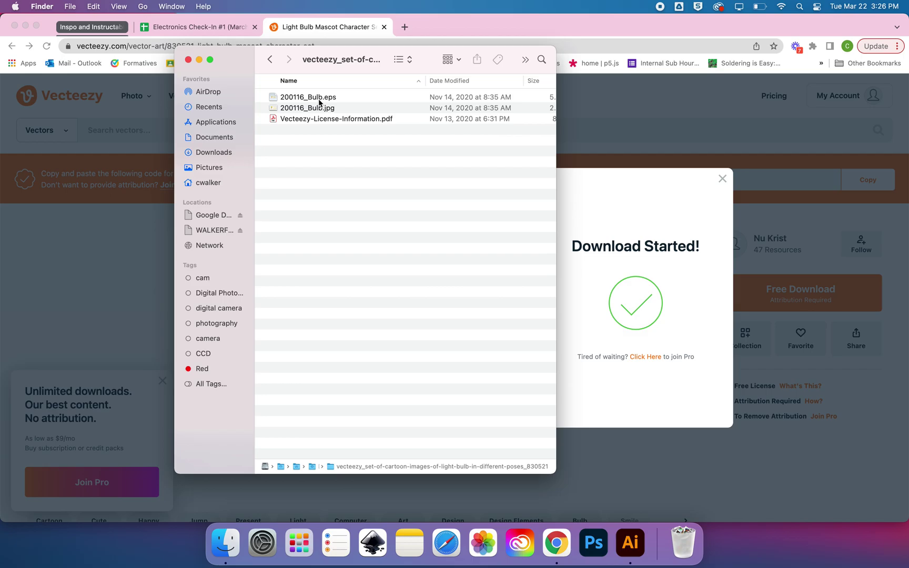
click(319, 100)
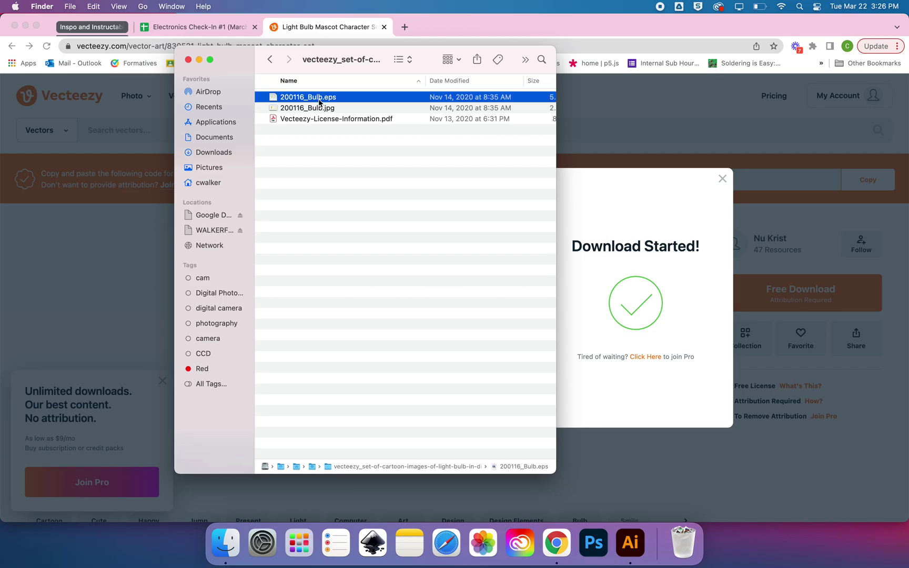
click(320, 101)
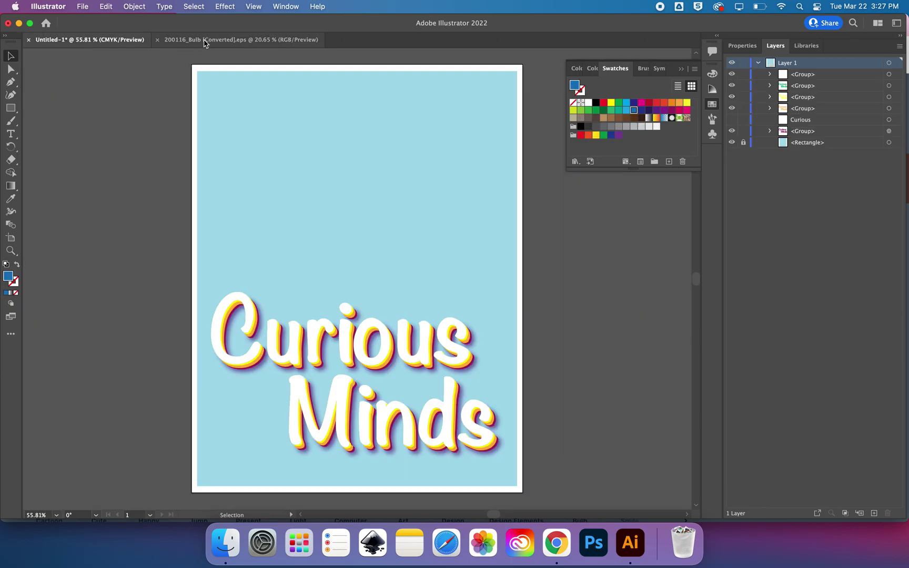
- Switch to the 200116_Bulb document and try dragging the grouped bulb artwork
click(205, 42)
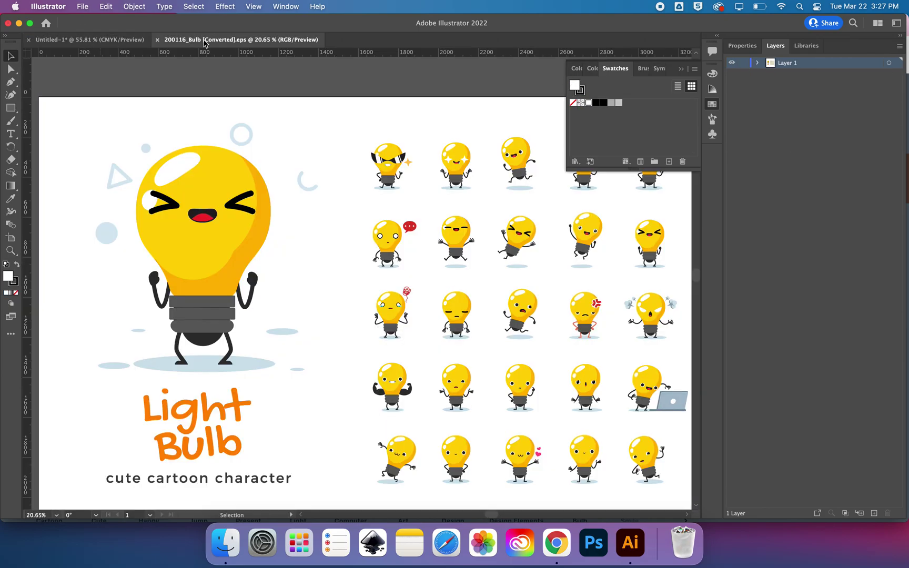
click(124, 42)
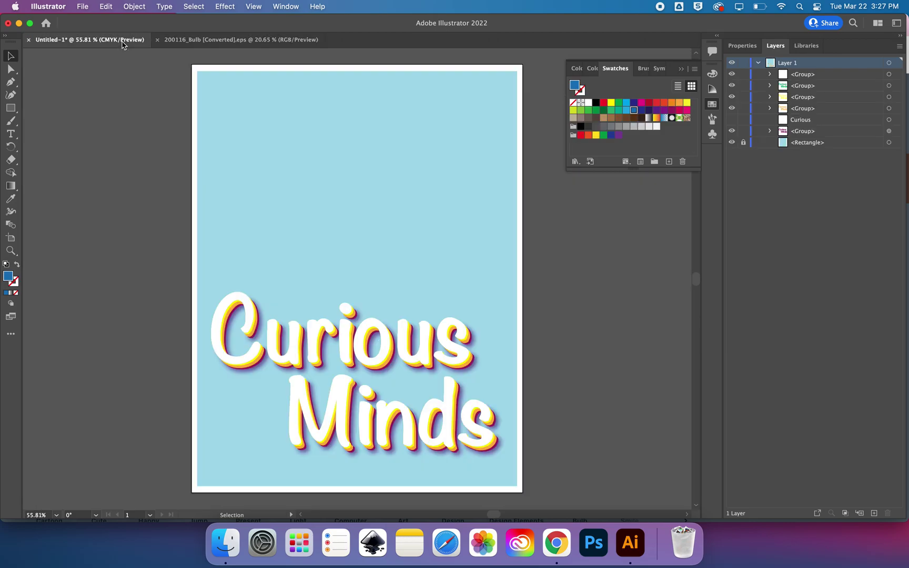
click(248, 41)
click(258, 210)
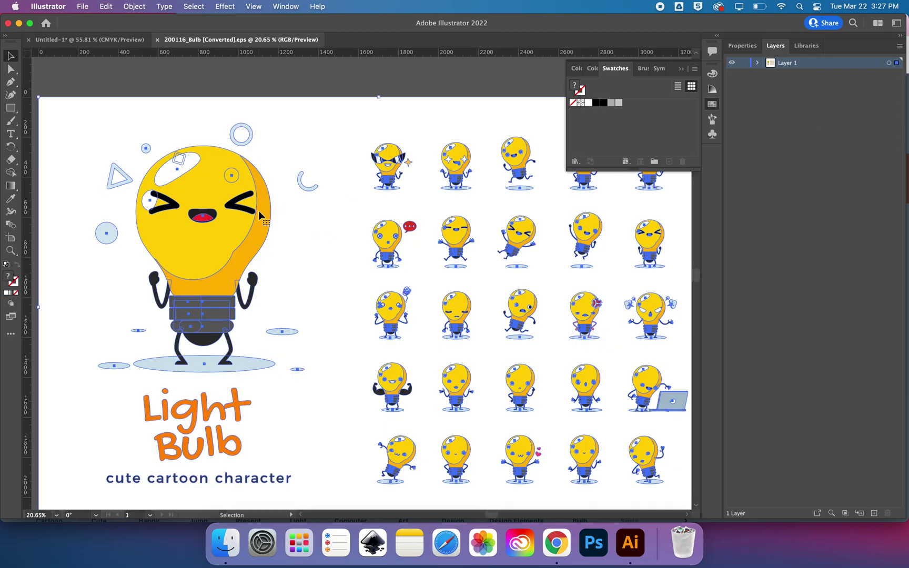
drag(258, 211, 273, 228)
click(335, 95)
- Drag the sunglasses and sparkle-eyed bulbs out of the grid
click(382, 182)
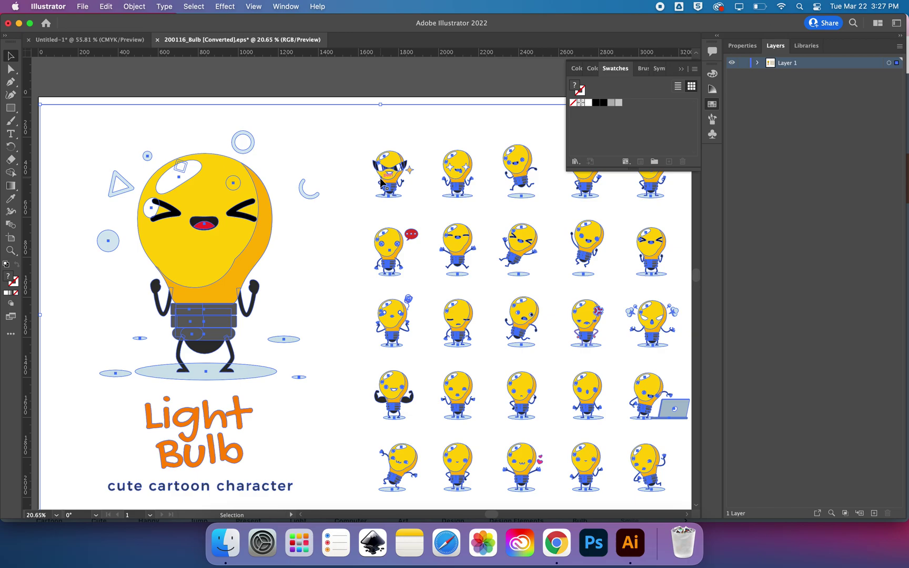
click(365, 89)
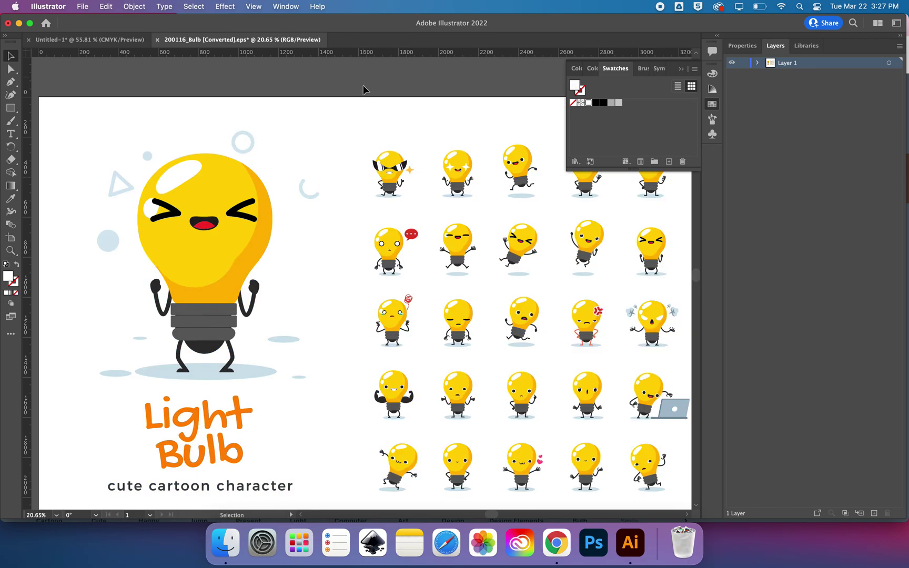
click(388, 163)
drag(383, 159, 355, 135)
drag(457, 171, 451, 119)
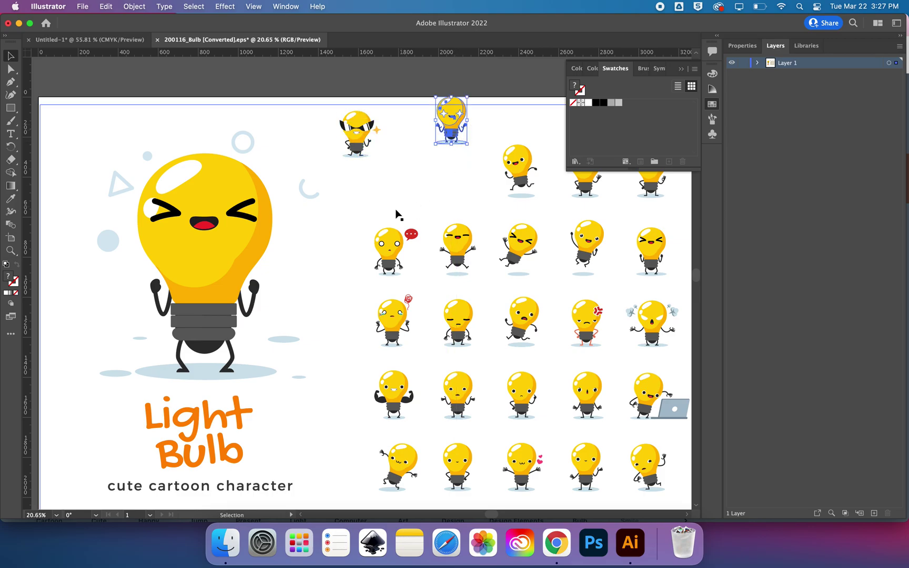
- Move the speech-bubble bulb out of the grid and select the laptop bulb
click(349, 260)
click(385, 237)
mouse_move(385, 237)
mouse_down()
mouse_move(384, 221)
mouse_move(375, 241)
mouse_up()
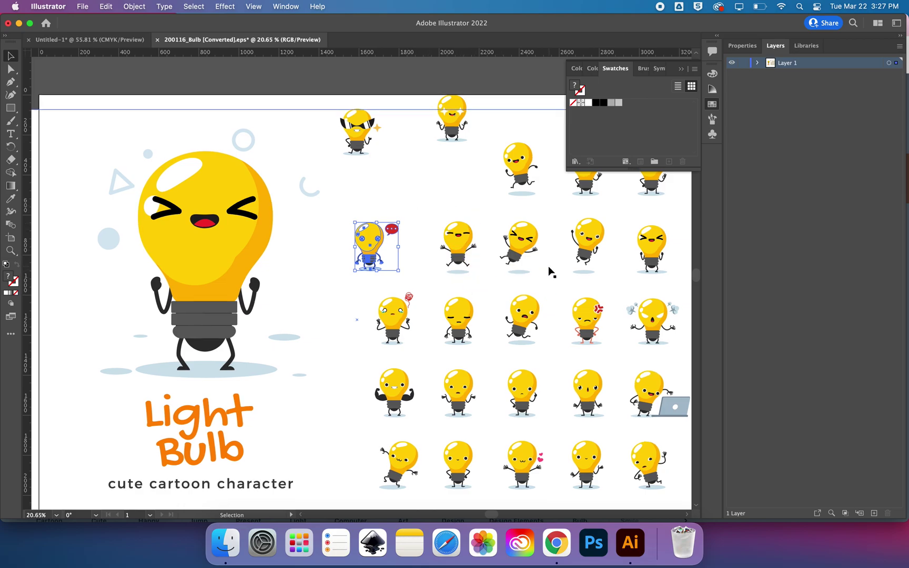
scroll(550, 271, down, 2)
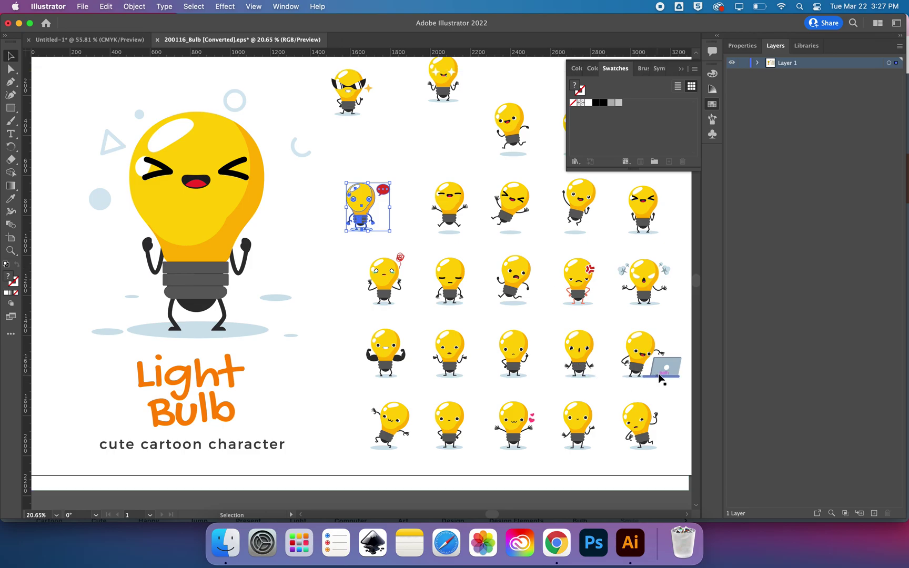
click(649, 351)
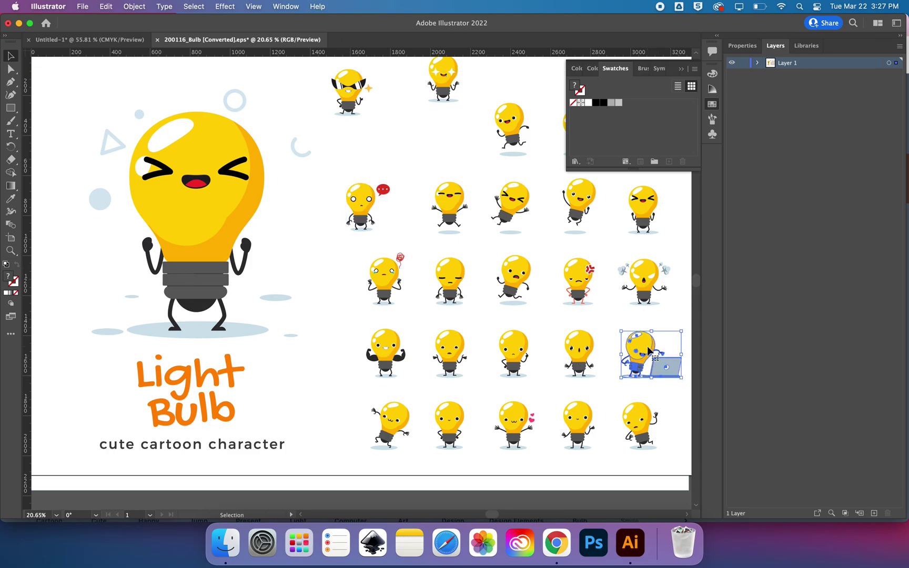
- Paste the laptop bulb into the Curious Minds poster, move it to the top and enlarge it
click(132, 40)
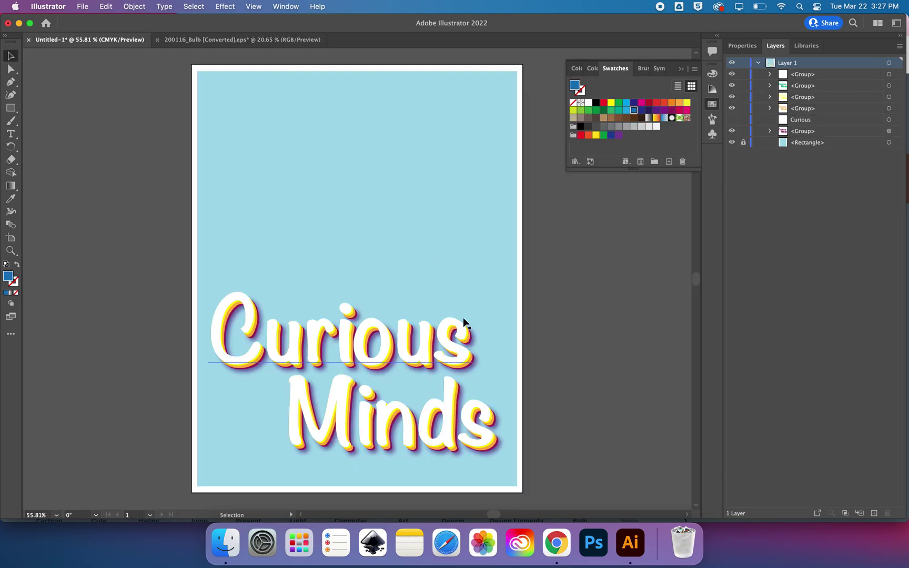
key(super+v)
drag(329, 272, 307, 156)
drag(415, 233, 484, 288)
- Nudge the bulb up-left, cancel the Move dialog, and select its group layer
mouse_move(339, 182)
mouse_down()
mouse_move(337, 169)
mouse_move(332, 175)
mouse_up()
key(Return)
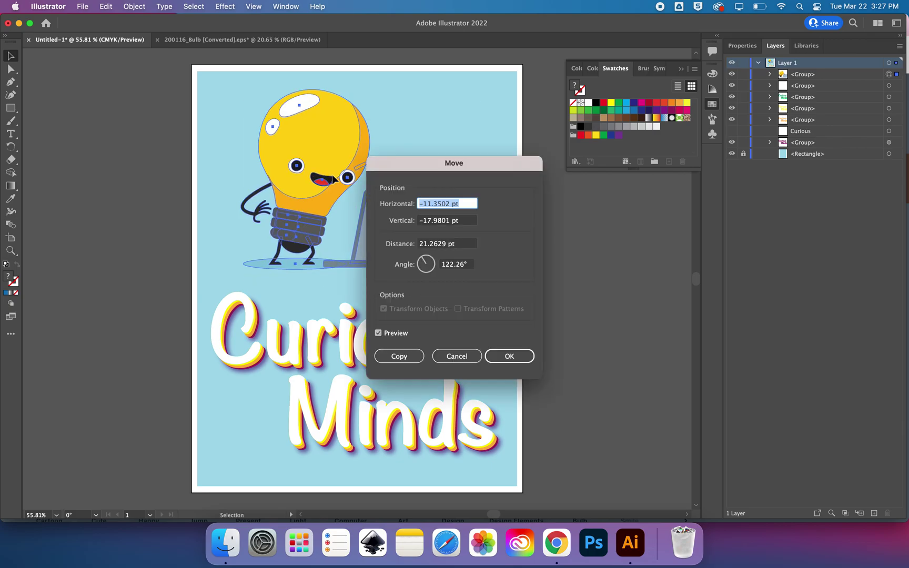
click(460, 362)
click(540, 255)
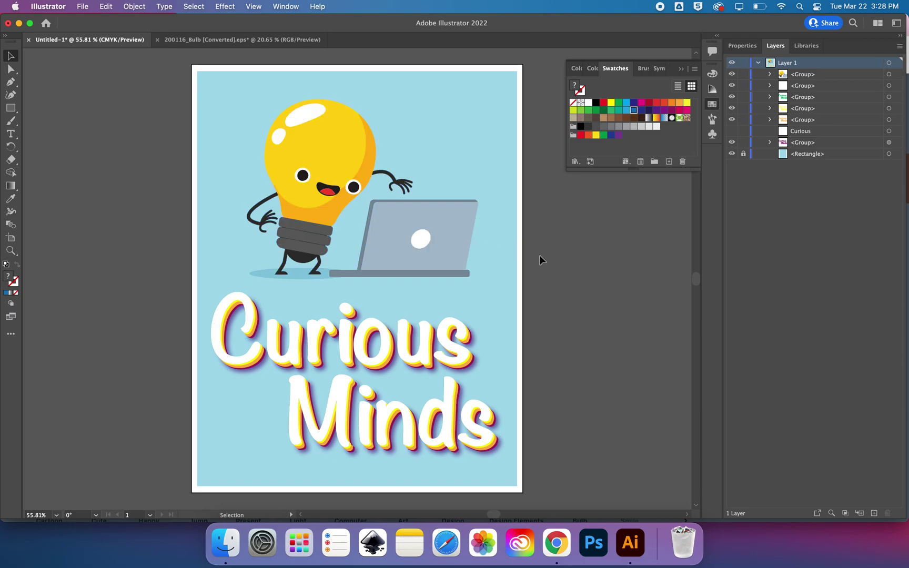
click(340, 196)
click(631, 270)
click(805, 76)
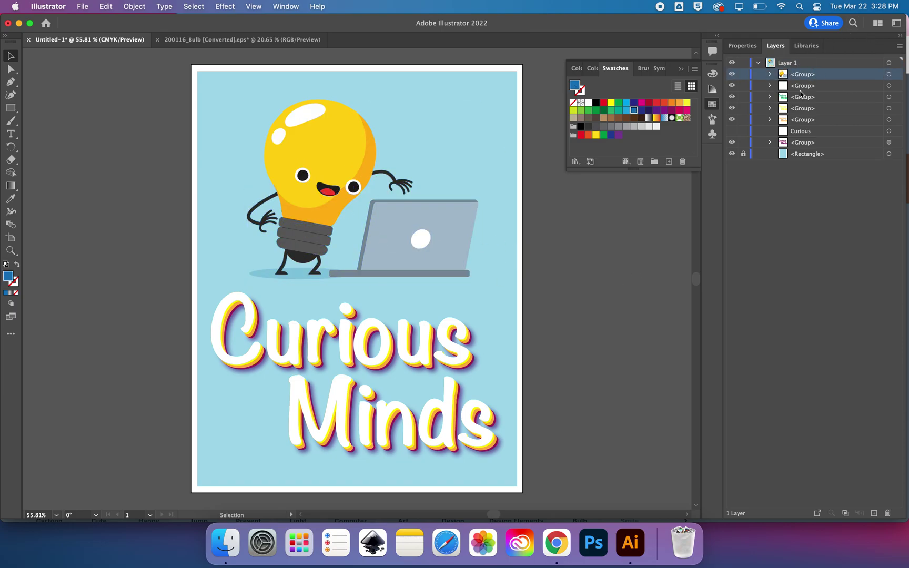
- Rename the laptop bulb's group layer to 'Light Bult with Computer' and select it
double_click(808, 78)
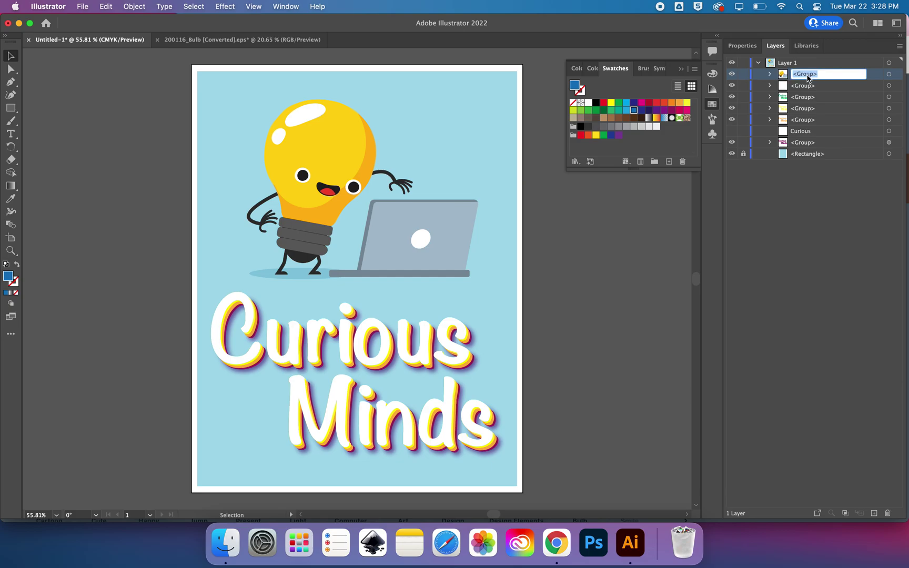
text(Light Bult with Computer)
click(813, 183)
click(821, 79)
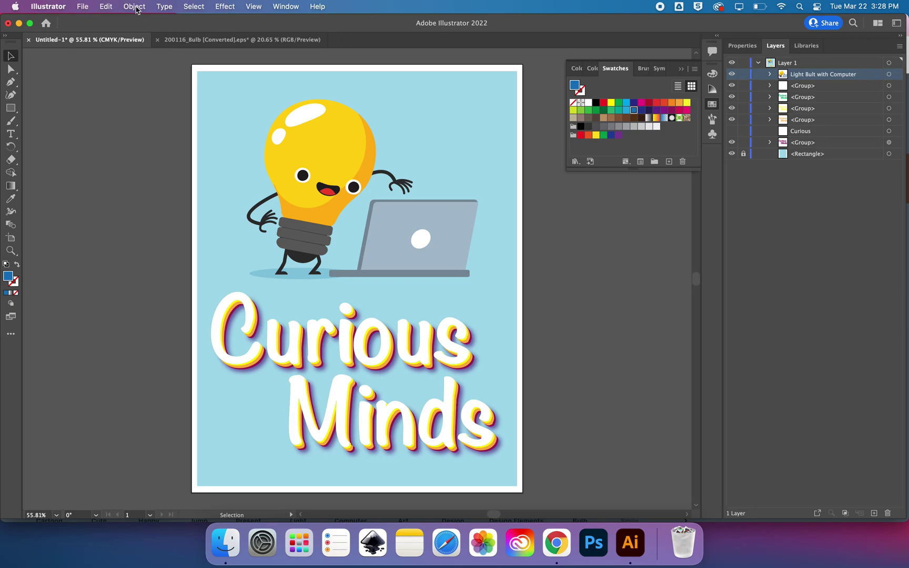
- Apply Effect > Stylize > Scribble with its default settings, then reselect the bulb-and-laptop artwork
click(220, 8)
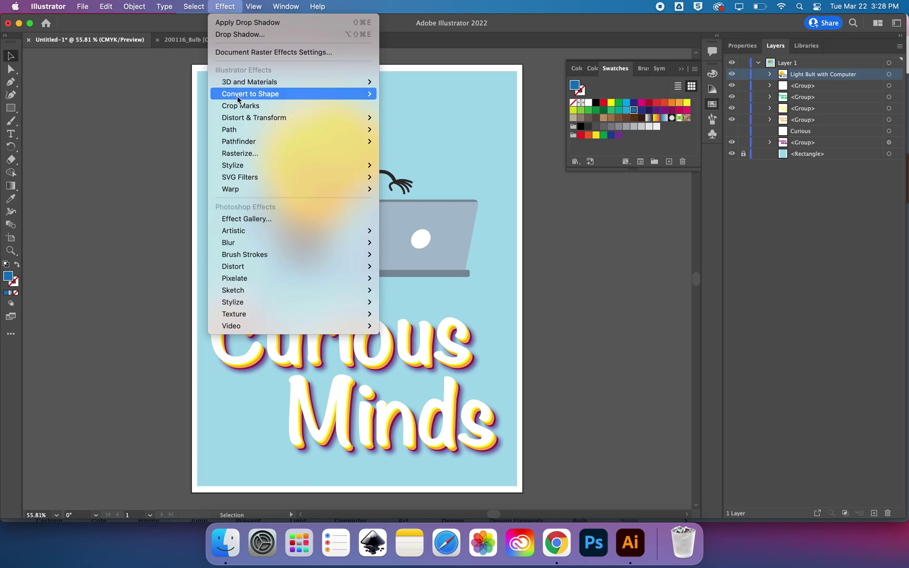
mouse_move(247, 165)
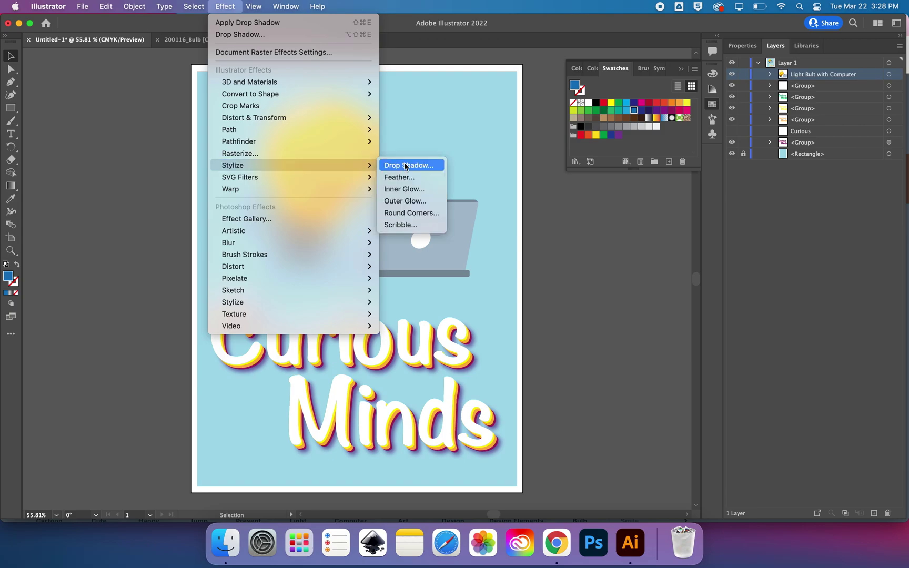
click(400, 225)
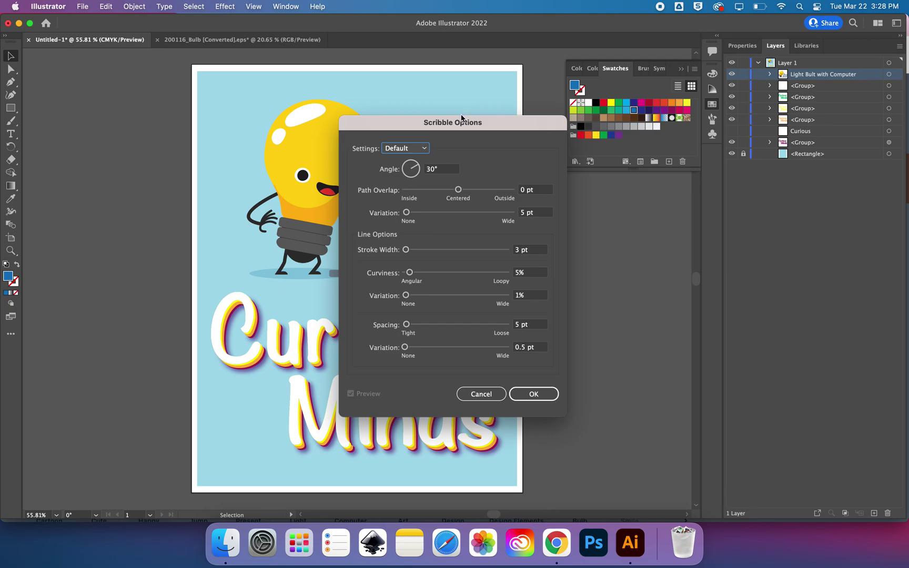
drag(461, 118, 662, 116)
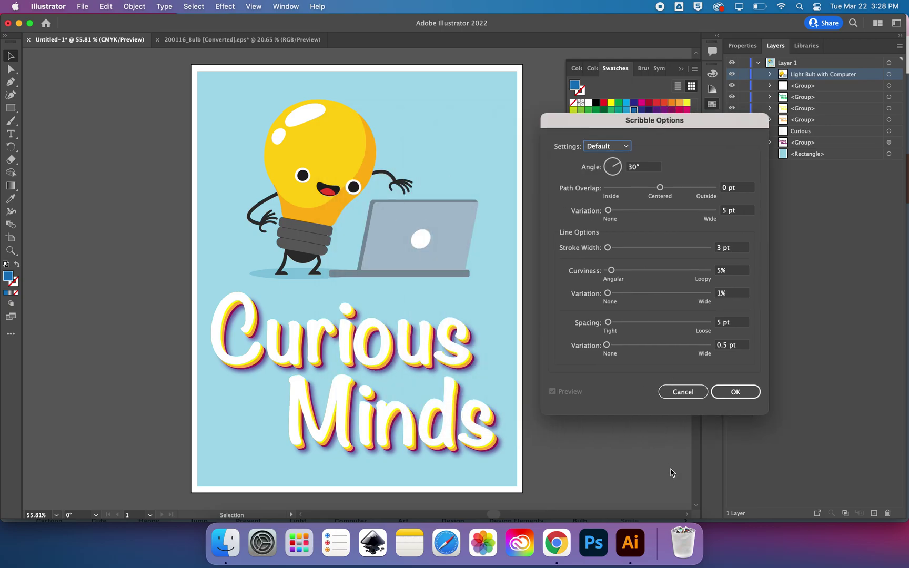
click(745, 394)
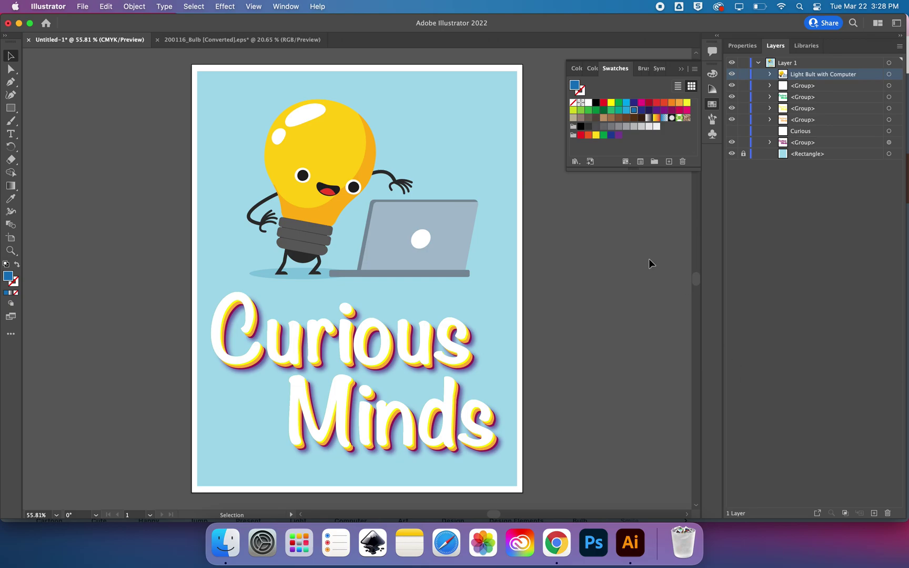
click(314, 142)
- Open the Drop Shadow effect and set its colour to near-black
click(225, 7)
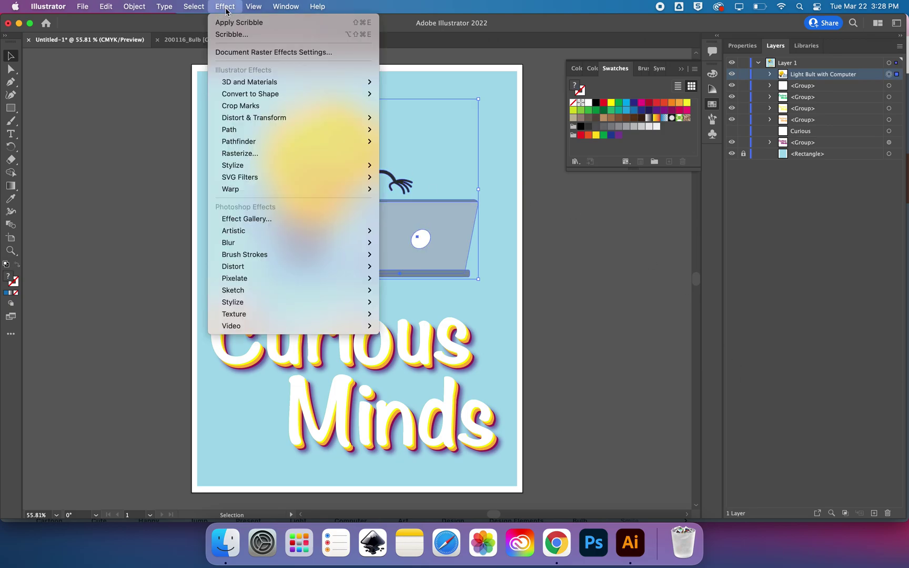
mouse_move(279, 166)
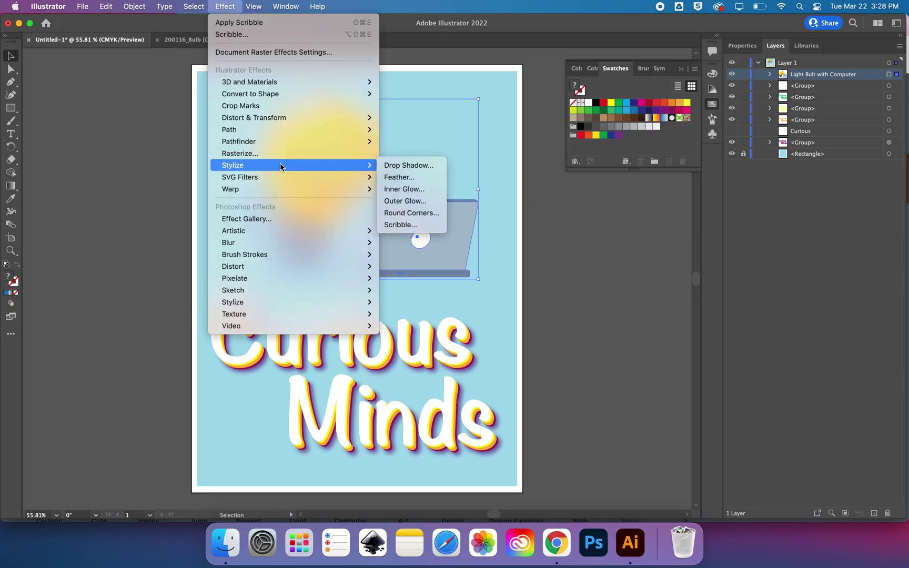
click(425, 164)
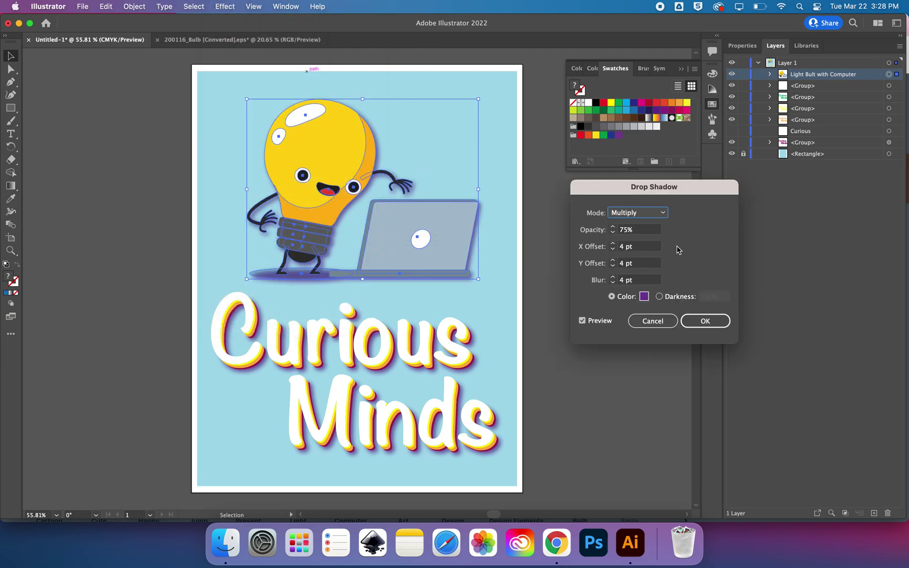
click(645, 297)
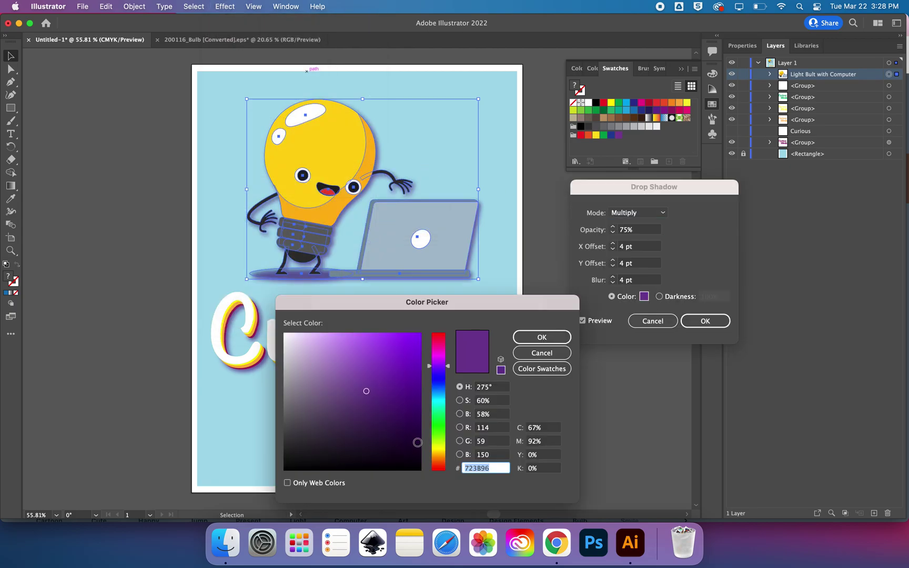
click(418, 466)
click(528, 343)
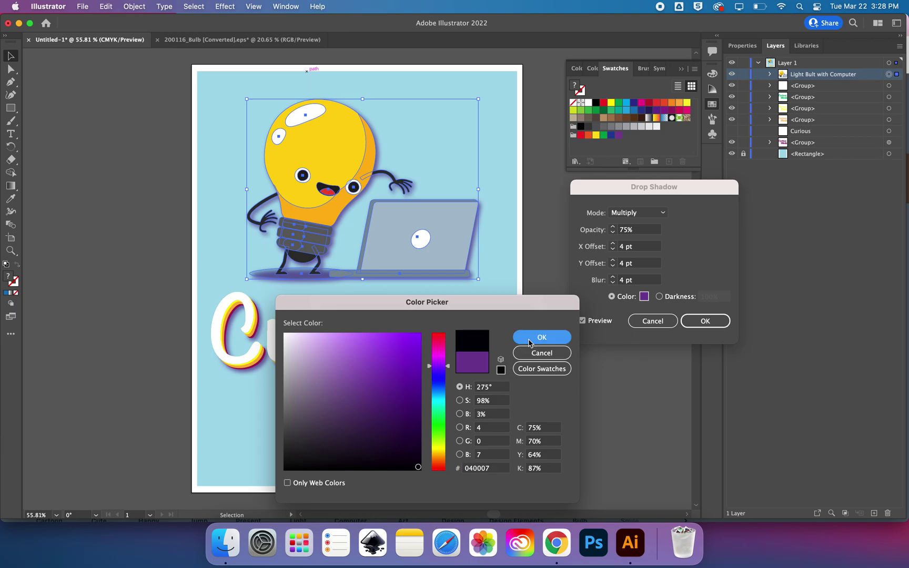
- Set the shadow's X and Y offsets to 7 pt, opacity to 70% and blur to 2 pt, then apply
click(613, 260)
click(613, 260)
click(613, 260)
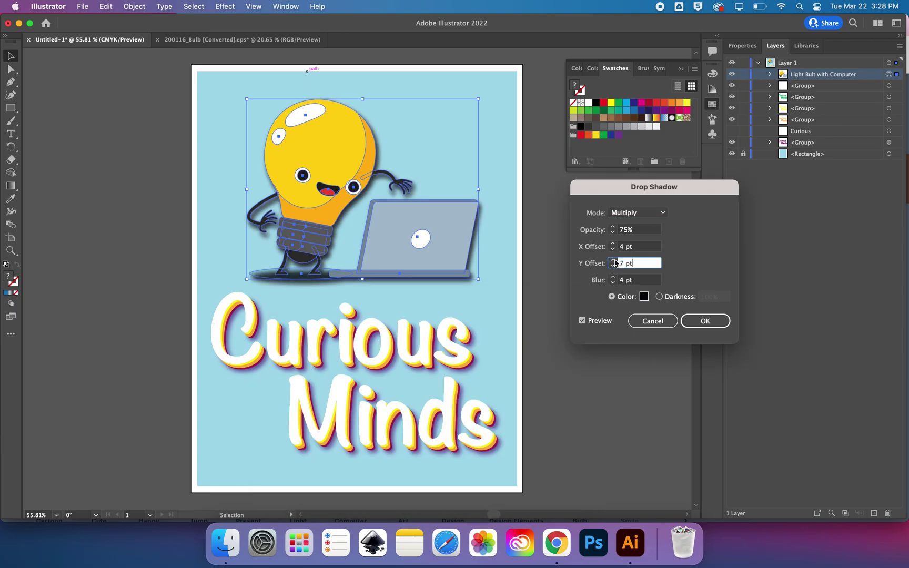
click(613, 246)
click(612, 244)
click(612, 244)
click(613, 244)
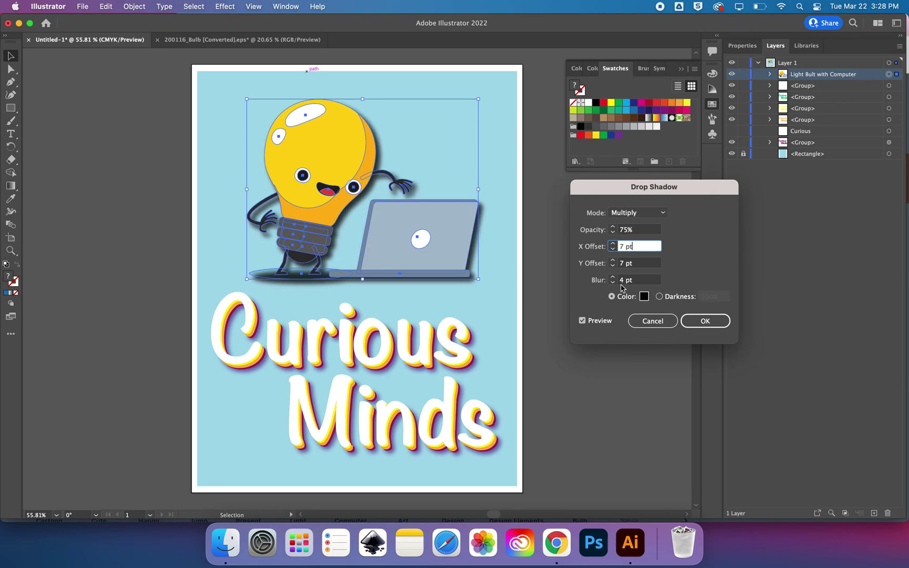
click(613, 283)
click(614, 283)
click(614, 283)
key(Tab)
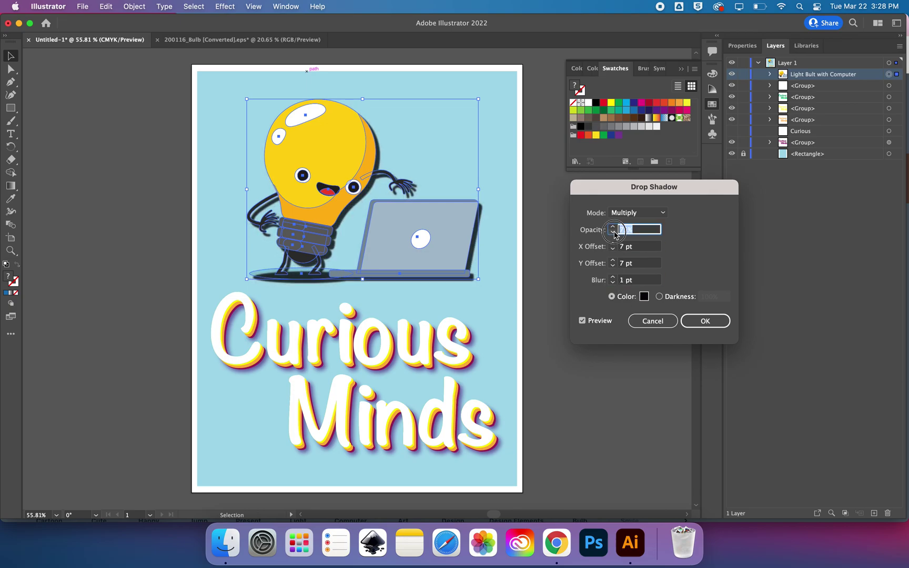
text(72%)
click(613, 277)
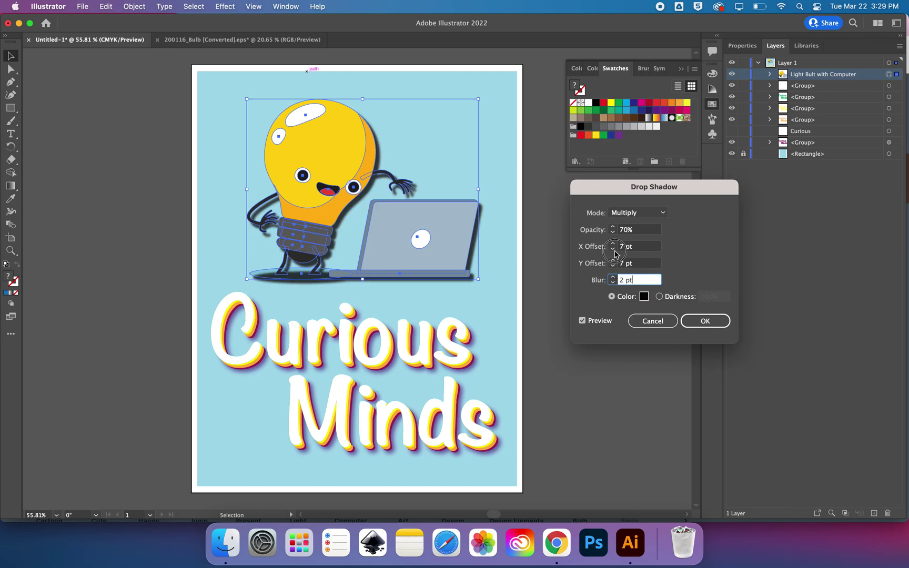
click(701, 321)
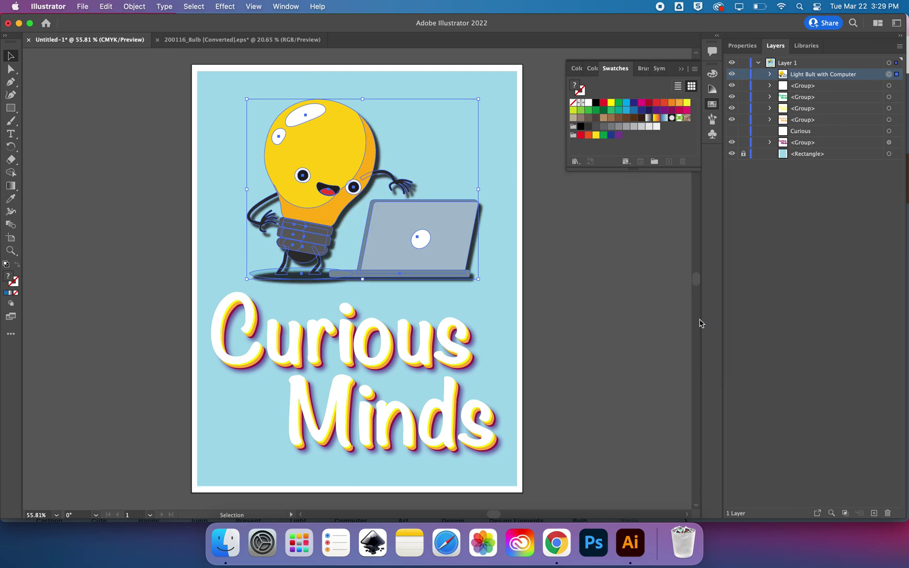
- Delete the laptop bulb and select the large cheering bulb in the EPS document
key(Delete)
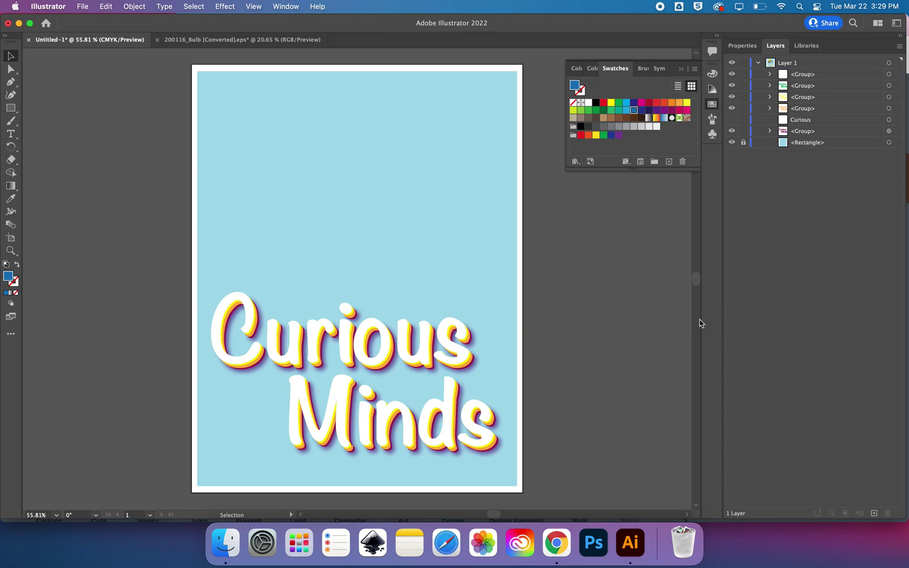
click(289, 42)
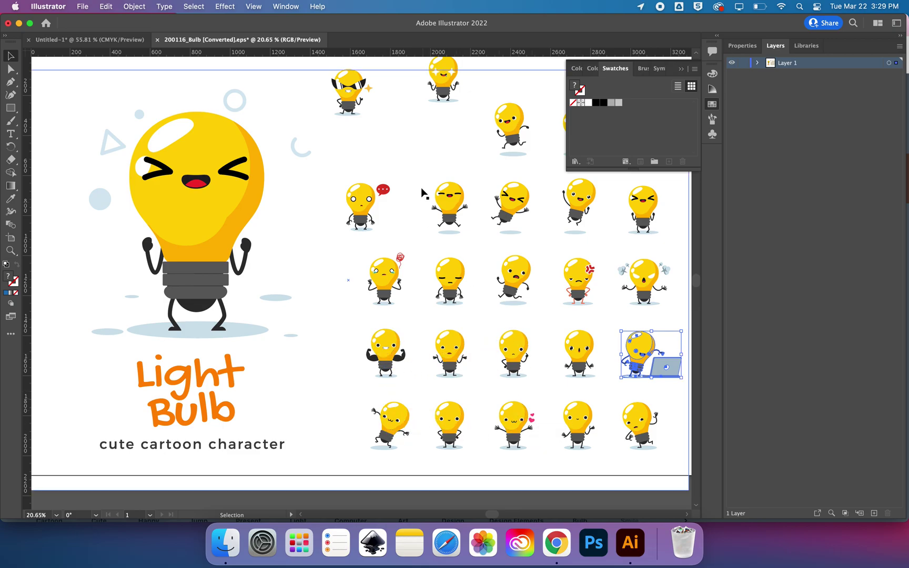
click(215, 196)
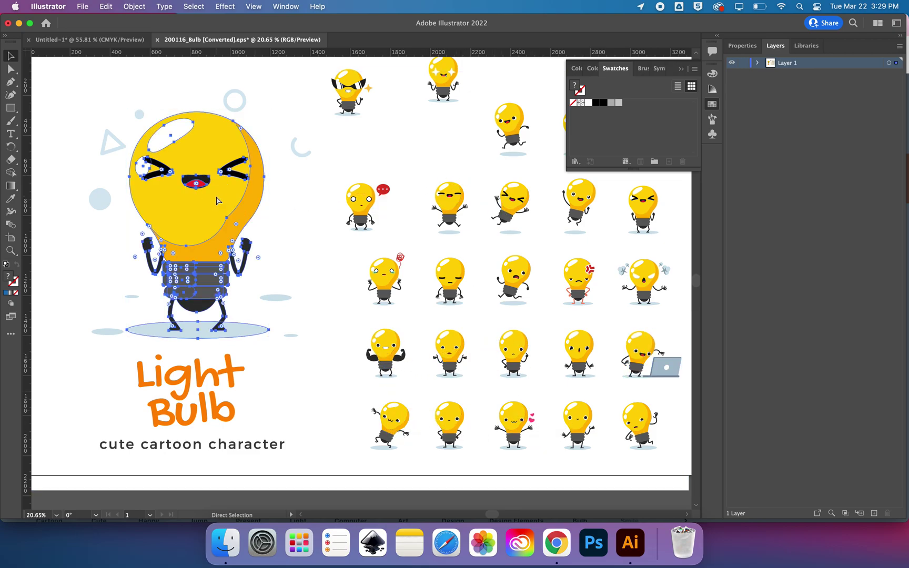
click(106, 39)
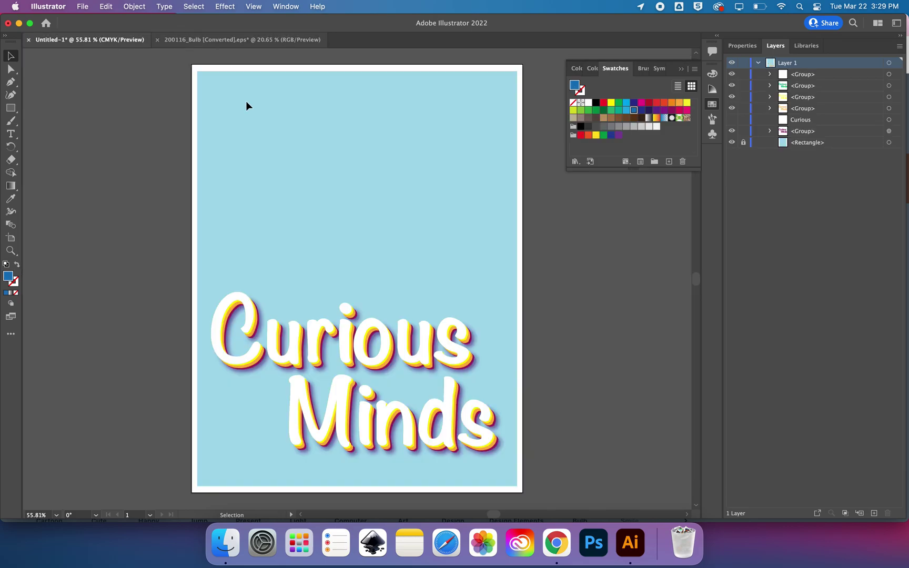
- Paste the cheering bulb into the poster, shrink it and place it above Curious Minds
key(super+v)
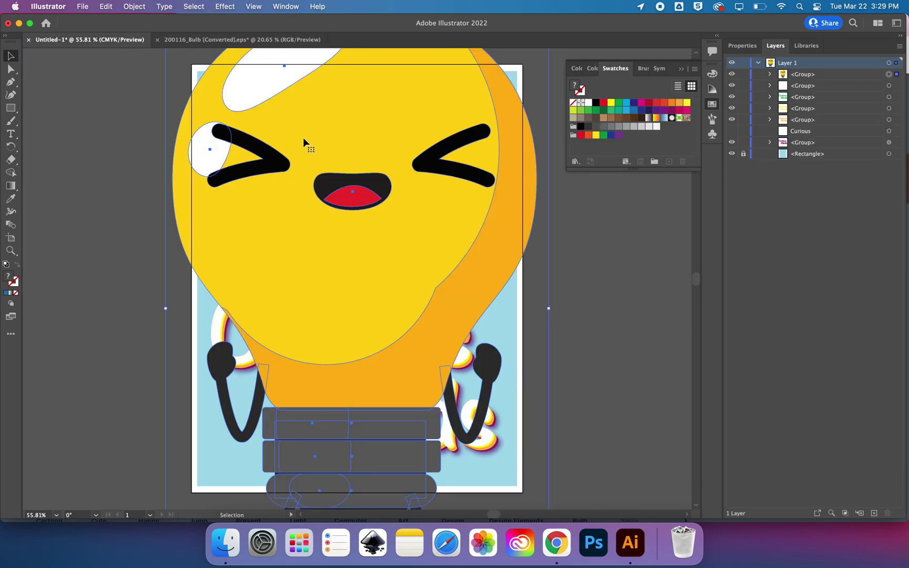
scroll(303, 137, down, 5)
scroll(303, 138, down, 1)
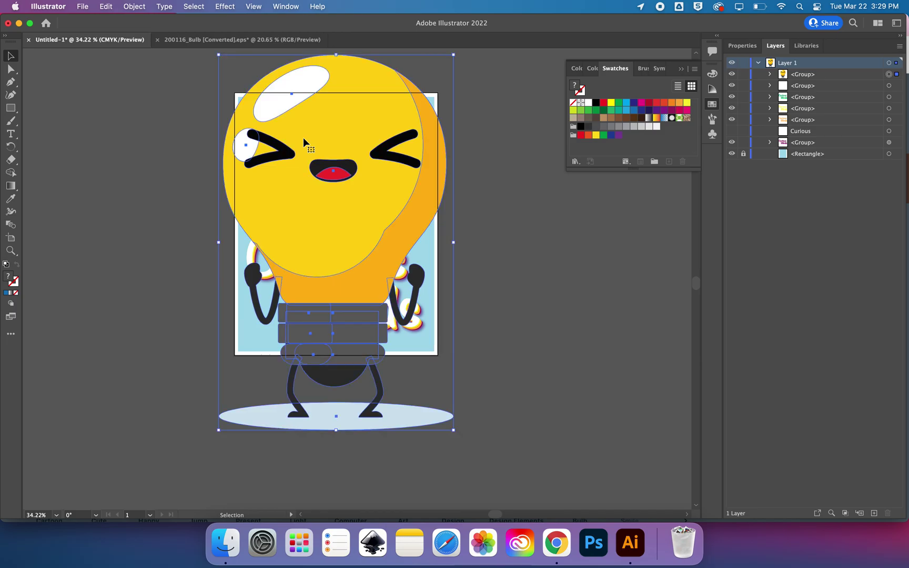
drag(221, 54, 364, 220)
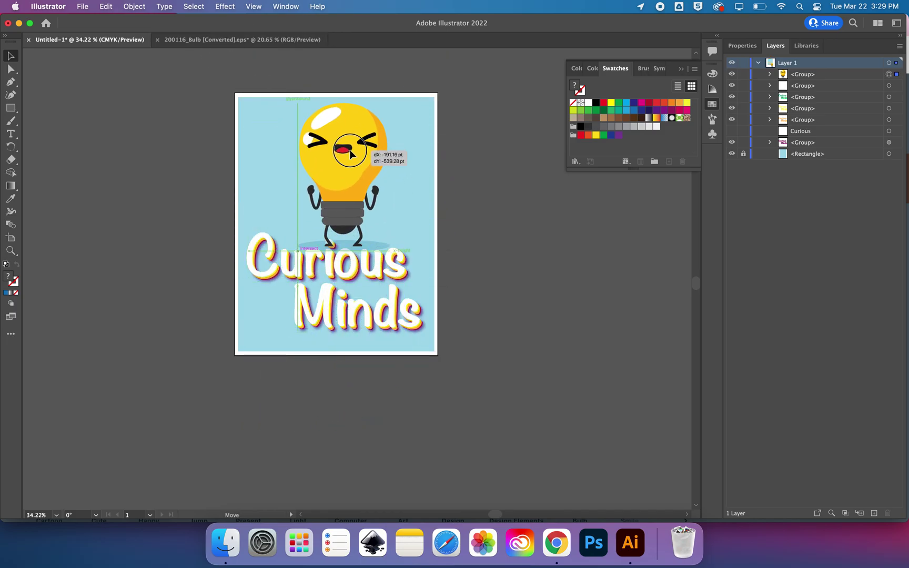